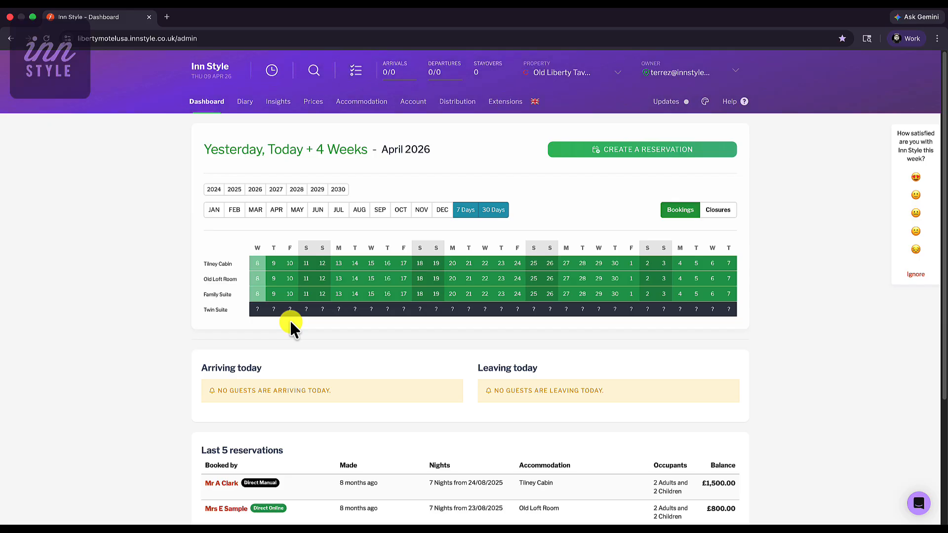
Start a new rate type in the price settings and name it "Standard Rate".
{"action": "left_click", "coordinate": [315, 103]}
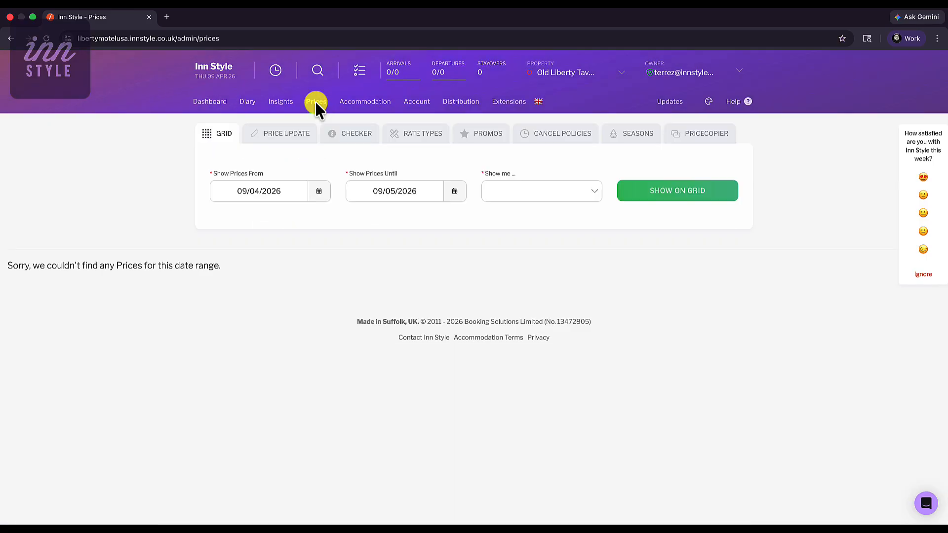
{"action": "left_click", "coordinate": [423, 141]}
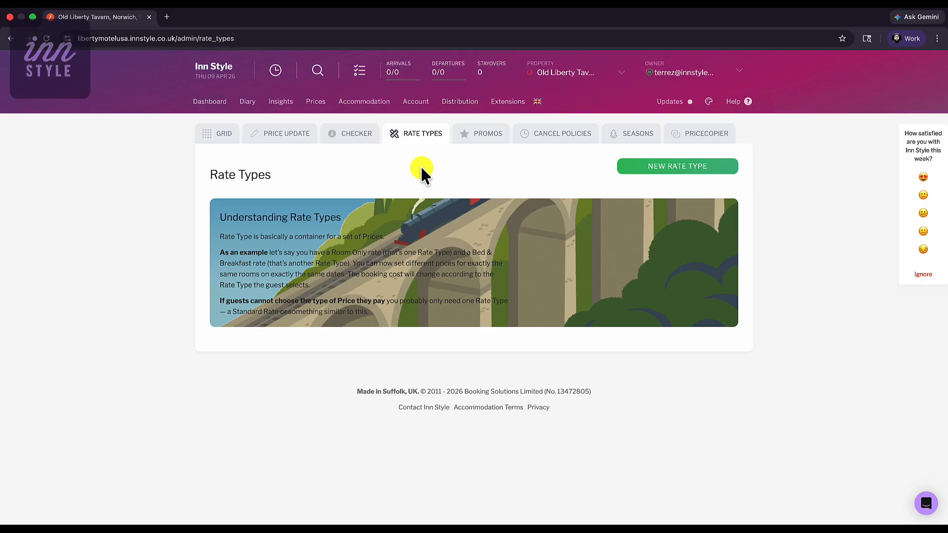
{"action": "left_click", "coordinate": [698, 170]}
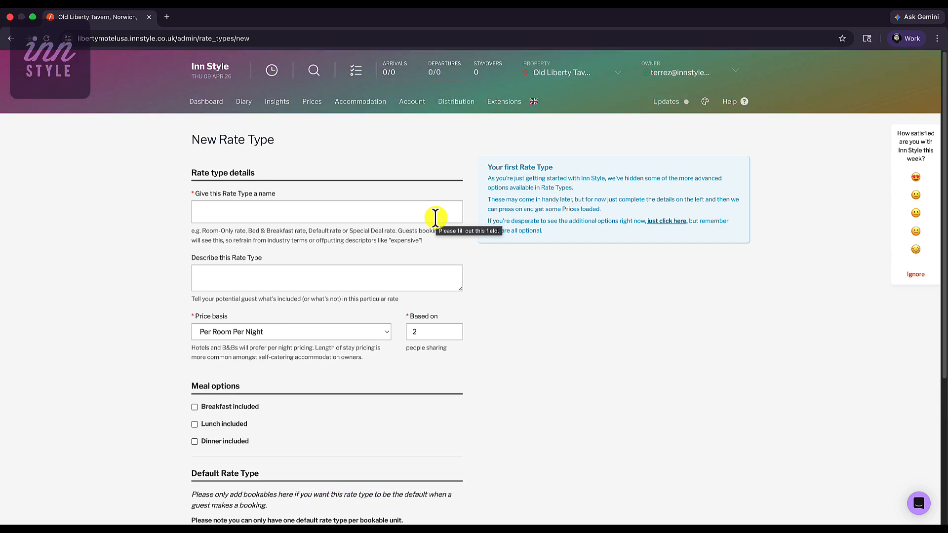
{"action": "left_click", "coordinate": [436, 218]}
{"action": "type", "text": "S"}
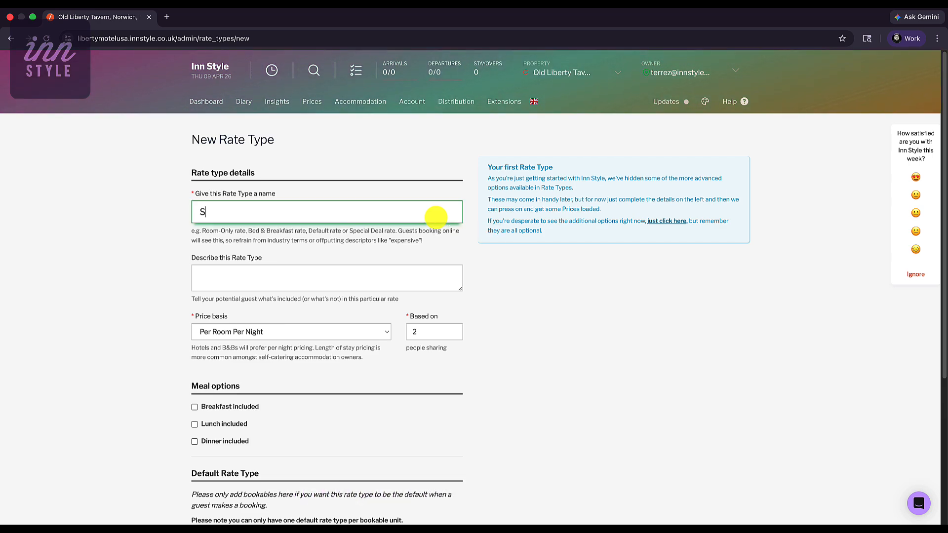
{"action": "type", "text": "tandard Rate"}
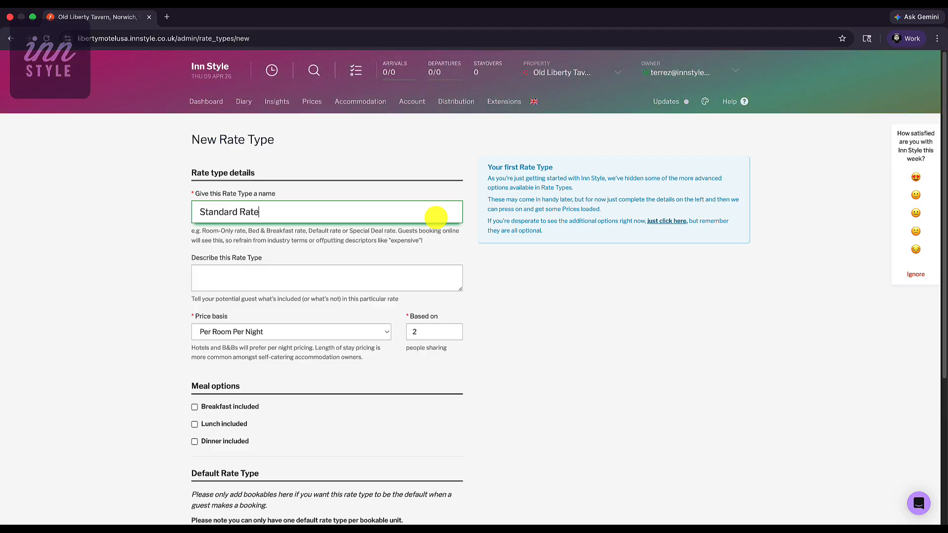
Describe the rate type as "Price For Accommodation Only".
{"action": "left_click", "coordinate": [318, 278]}
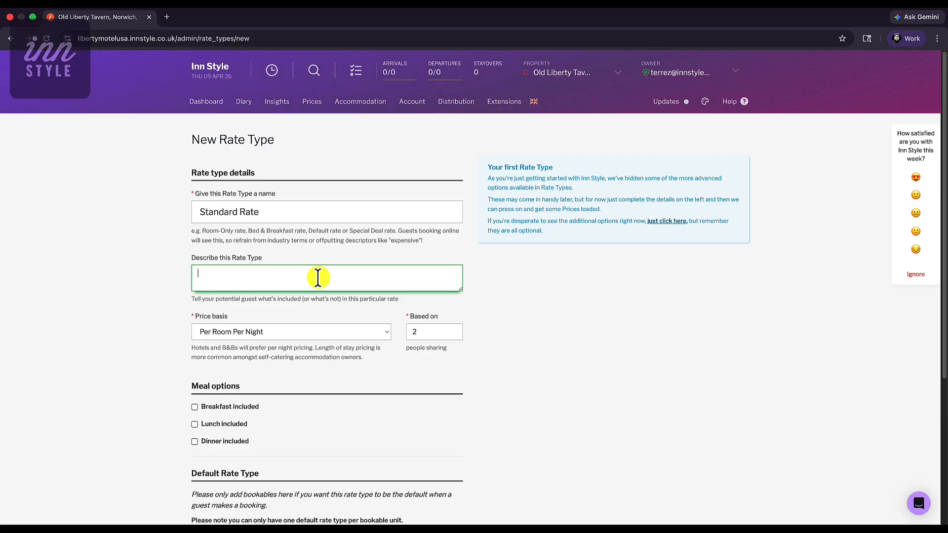
{"action": "type", "text": "P"}
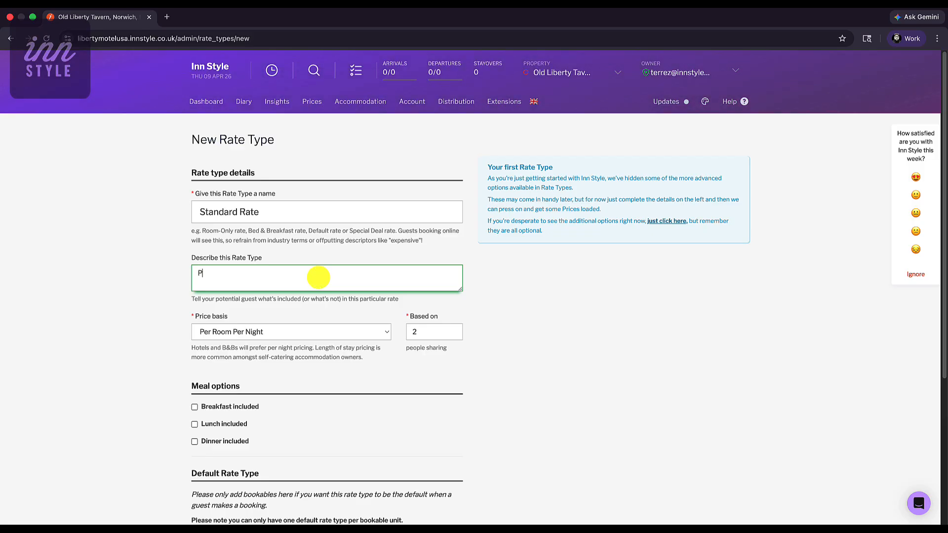
{"action": "type", "text": "rice For Accommodation Only"}
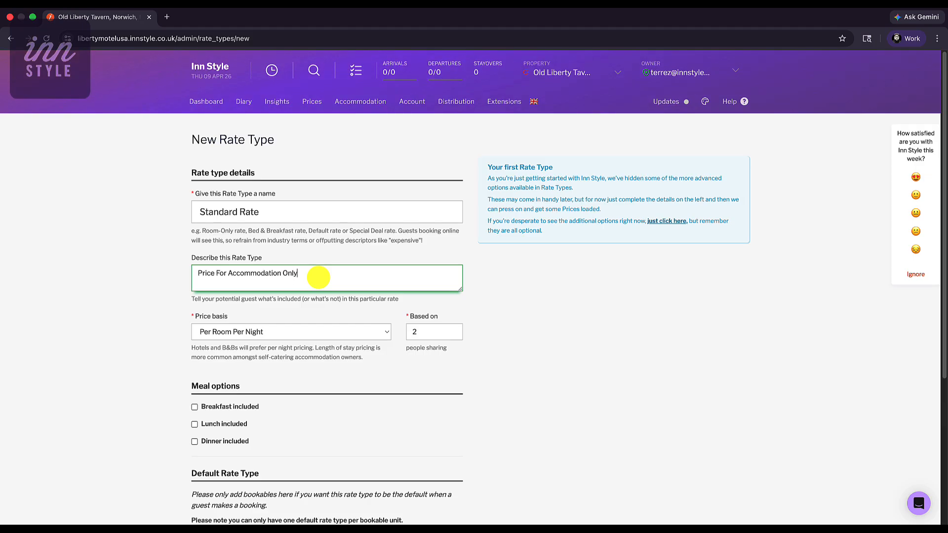
Choose Per Room Per Night as the price basis and save the new rate type.
{"action": "left_click", "coordinate": [313, 330]}
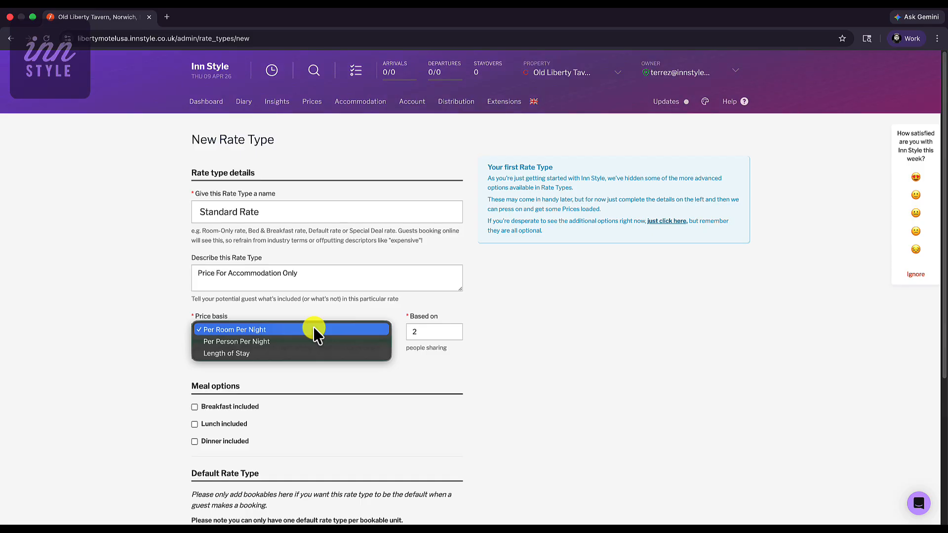
{"action": "left_click", "coordinate": [313, 329]}
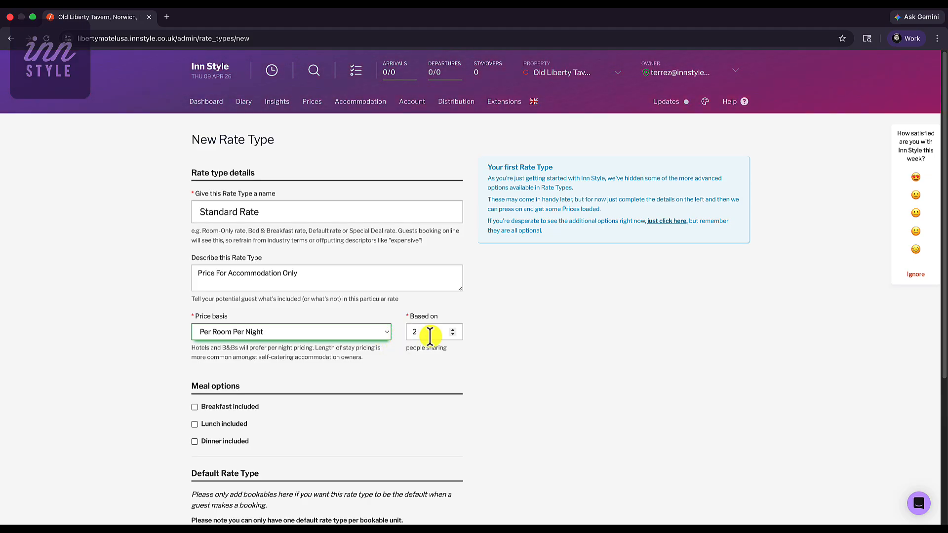
{"action": "scroll", "coordinate": [430, 336], "scroll_direction": "down", "scroll_amount": 3}
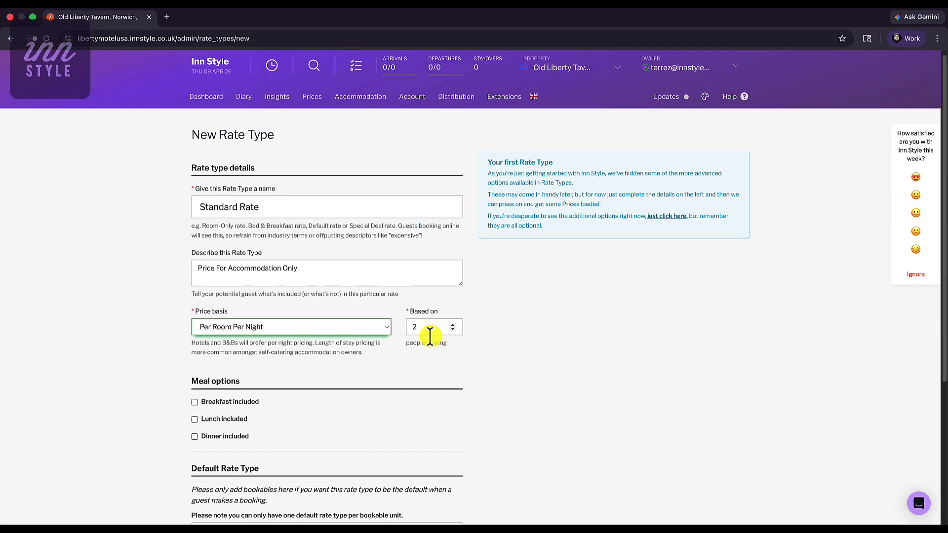
{"action": "left_click", "coordinate": [514, 398]}
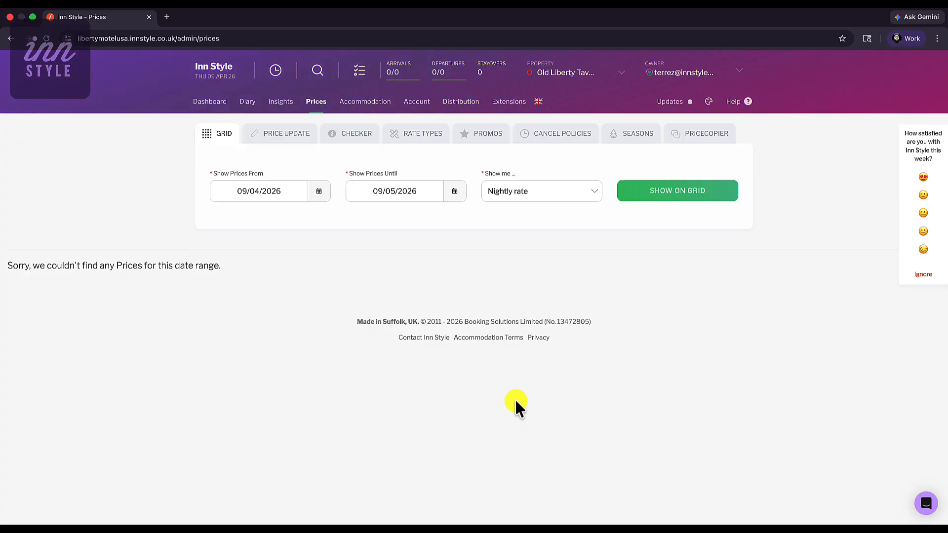
Open the price update configuration and save its selection of pricing and restriction options.
{"action": "left_click", "coordinate": [301, 143]}
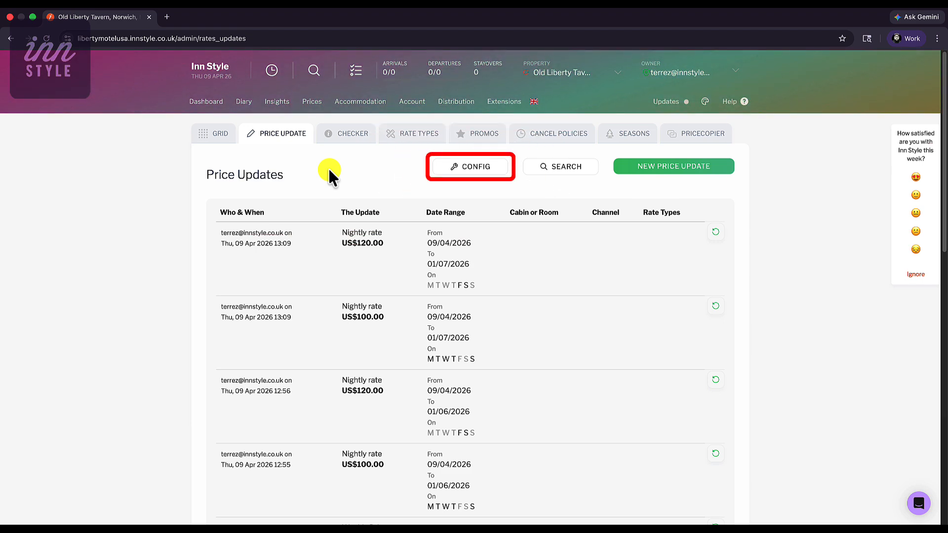
{"action": "left_click", "coordinate": [485, 170]}
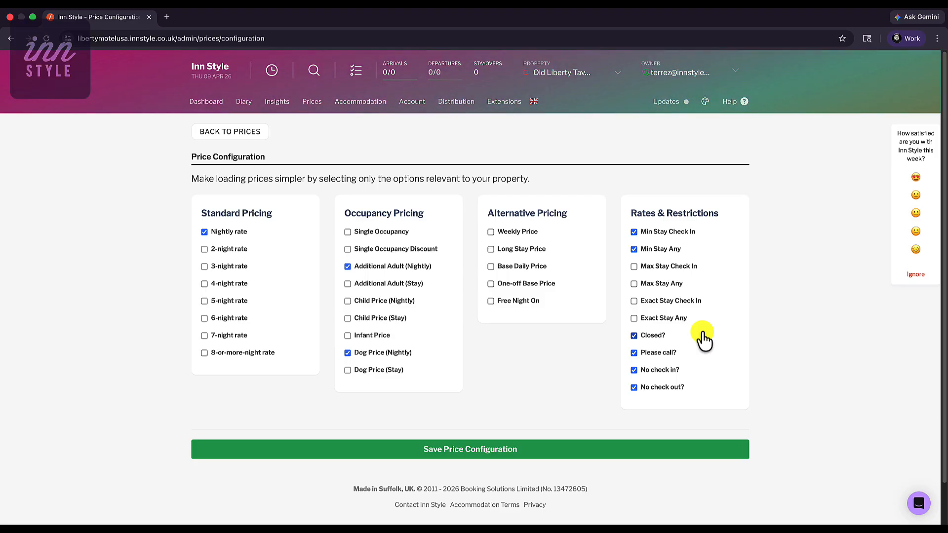
{"action": "left_click", "coordinate": [525, 451]}
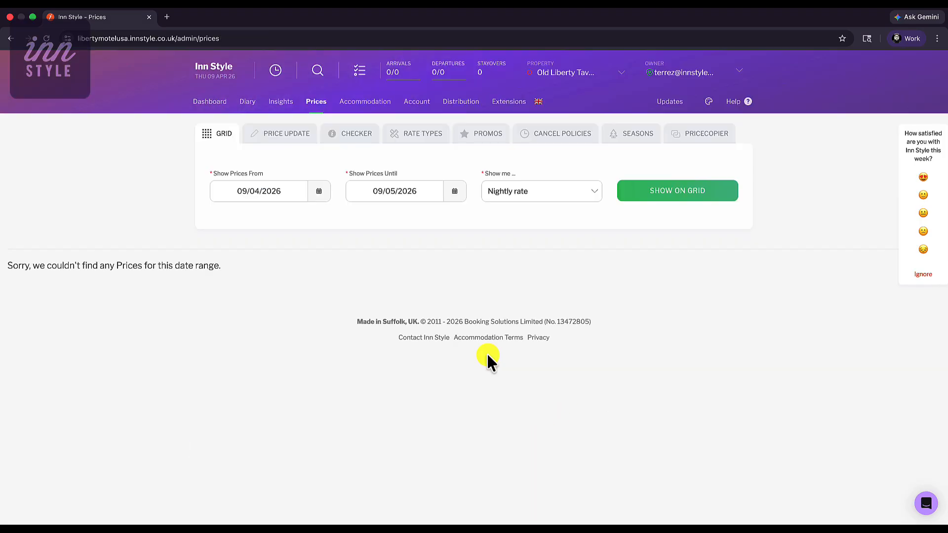
Start a new price update for the Nightly rate with an amount of $100.
{"action": "left_click", "coordinate": [281, 137]}
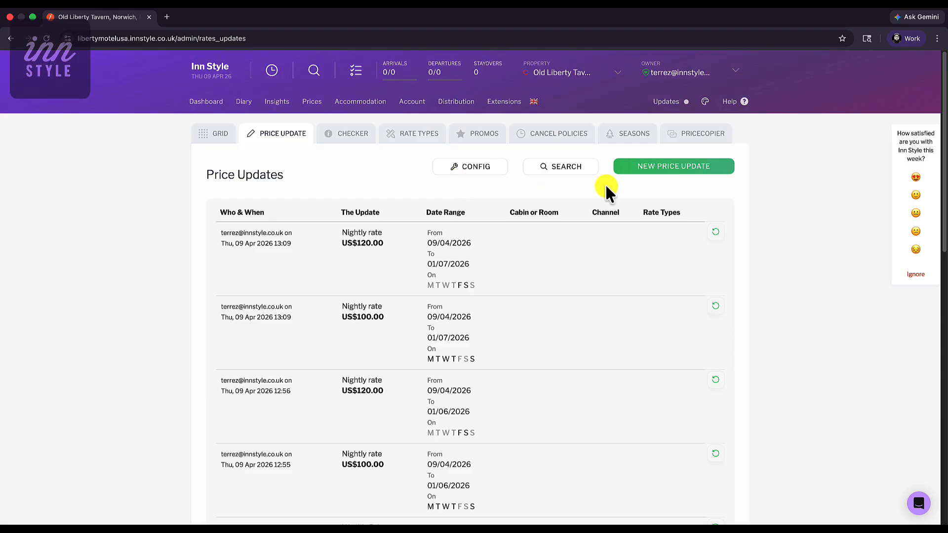
{"action": "left_click", "coordinate": [674, 170]}
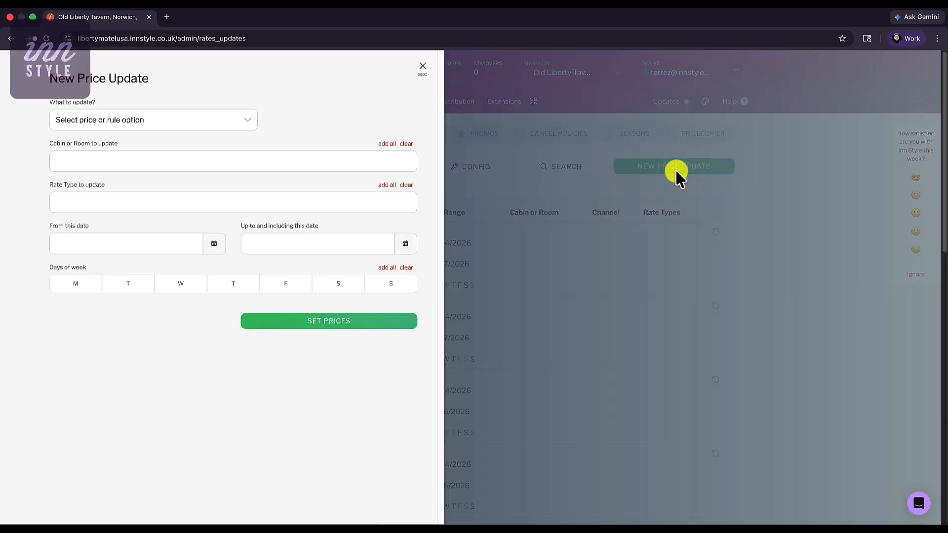
{"action": "left_click", "coordinate": [207, 120]}
{"action": "left_click", "coordinate": [209, 124]}
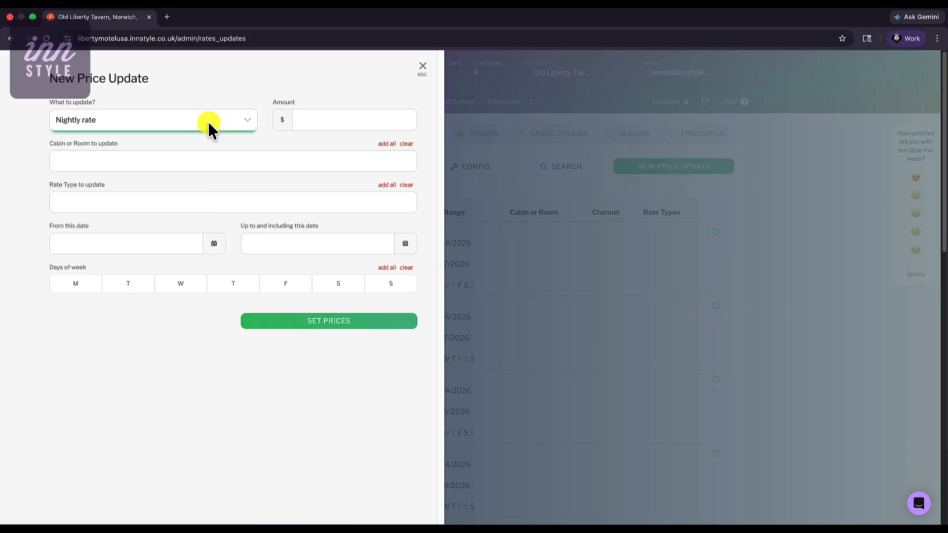
{"action": "left_click", "coordinate": [304, 125]}
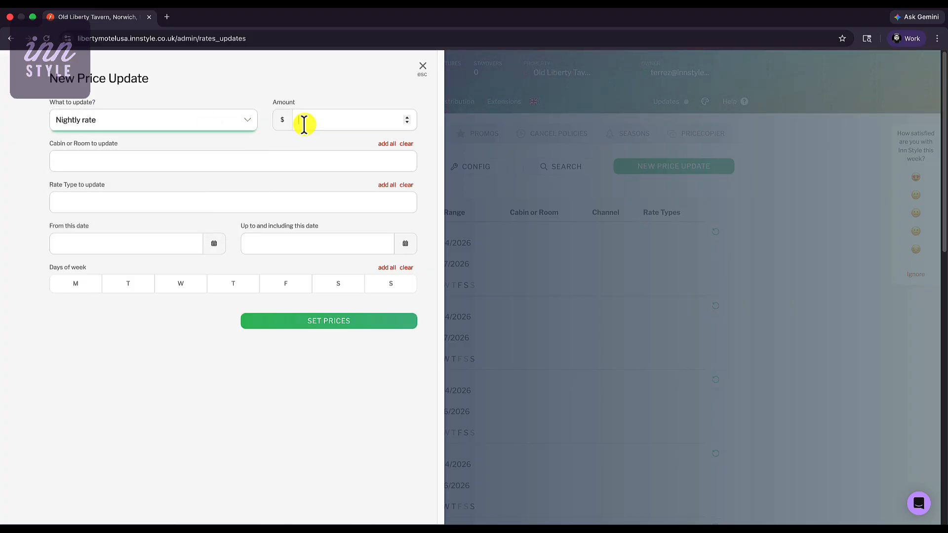
{"action": "type", "text": "100"}
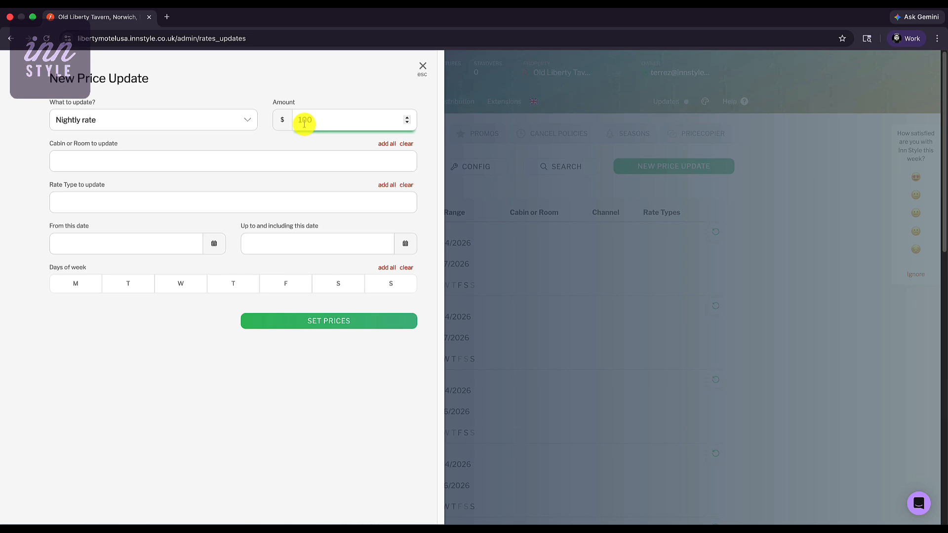
Apply the price update to the Twin Suite and the Standard Rate type.
{"action": "left_click", "coordinate": [165, 161]}
{"action": "left_click", "coordinate": [105, 232]}
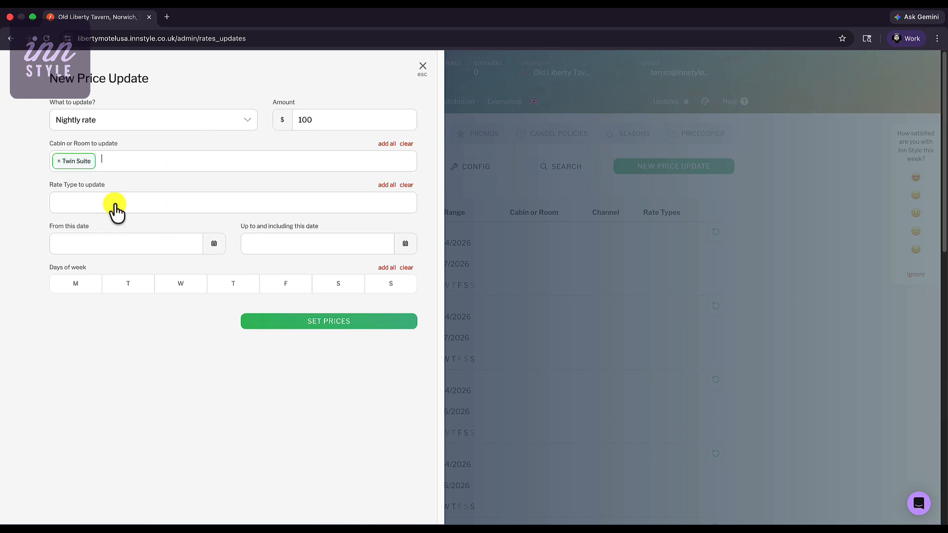
{"action": "left_click", "coordinate": [115, 205]}
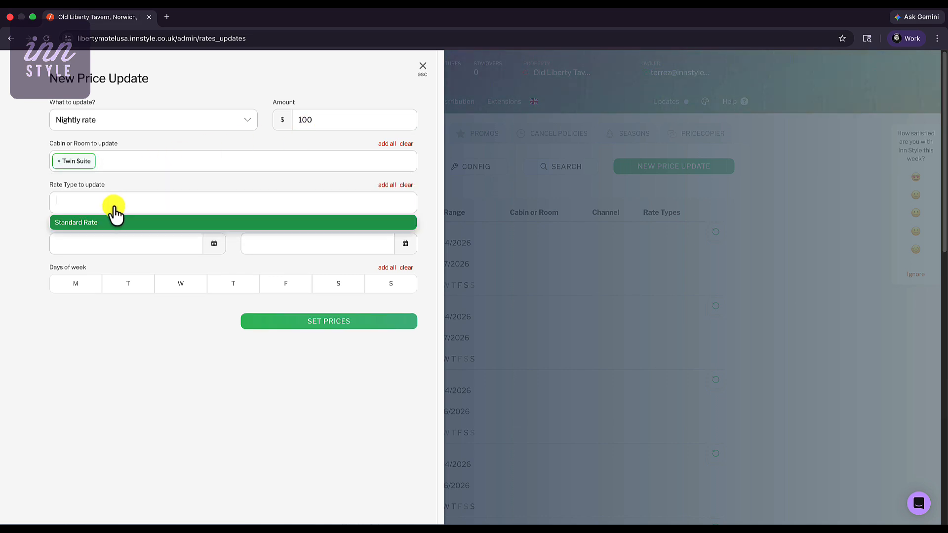
{"action": "left_click", "coordinate": [109, 223]}
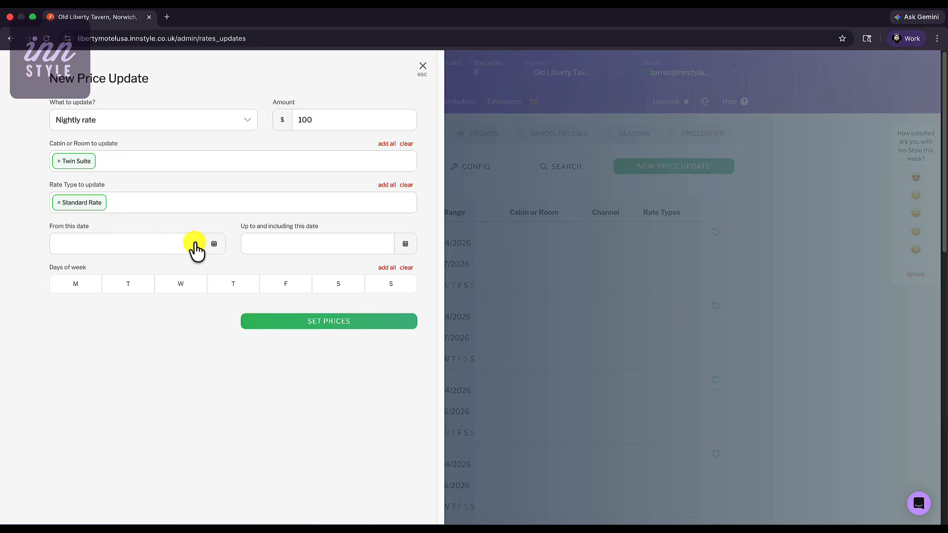
Set the price update's date range from 09/04/2026 up to and including 09/04/2027.
{"action": "left_click", "coordinate": [217, 251]}
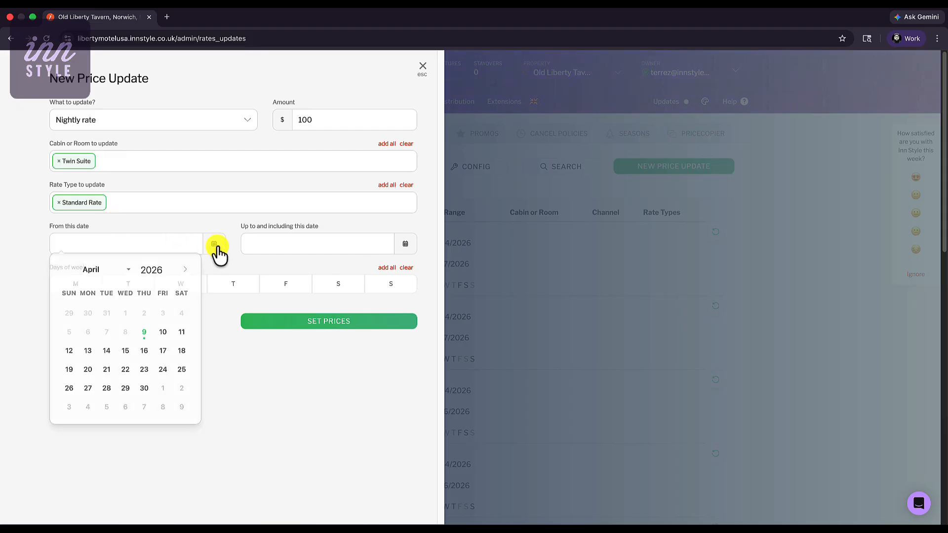
{"action": "left_click", "coordinate": [148, 328]}
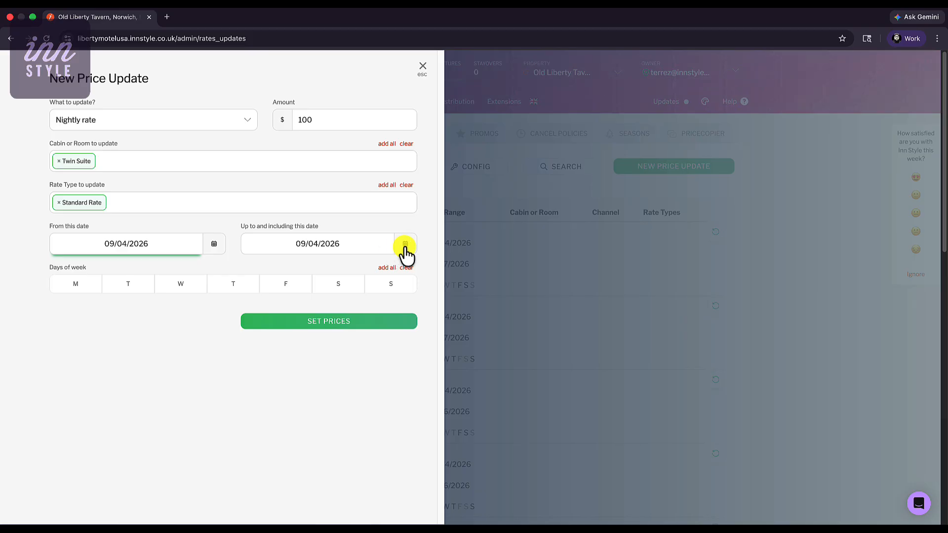
{"action": "left_click", "coordinate": [405, 245]}
{"action": "left_click", "coordinate": [361, 274]}
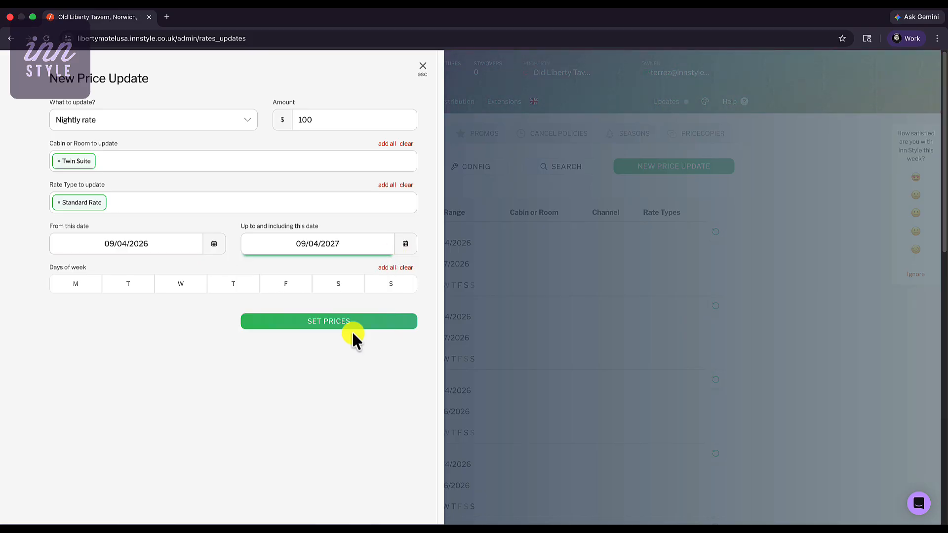
{"action": "left_click", "coordinate": [92, 287]}
{"action": "left_click", "coordinate": [124, 286]}
{"action": "left_click", "coordinate": [182, 287]}
{"action": "left_click", "coordinate": [233, 287]}
{"action": "left_click", "coordinate": [394, 289]}
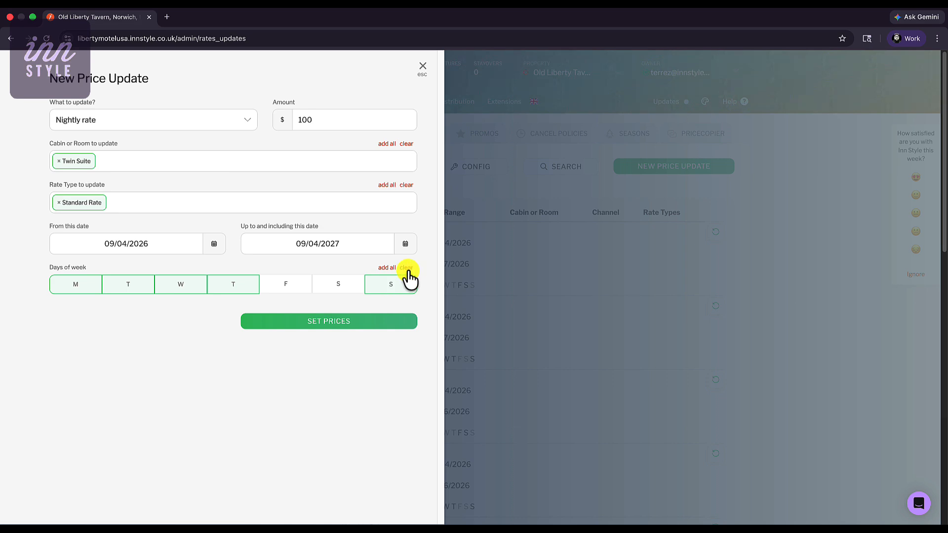
{"action": "left_click", "coordinate": [407, 268]}
Include all days of the week except Friday and Saturday, and set the prices.
{"action": "left_click", "coordinate": [384, 269]}
{"action": "left_click", "coordinate": [333, 289]}
{"action": "left_click", "coordinate": [275, 288]}
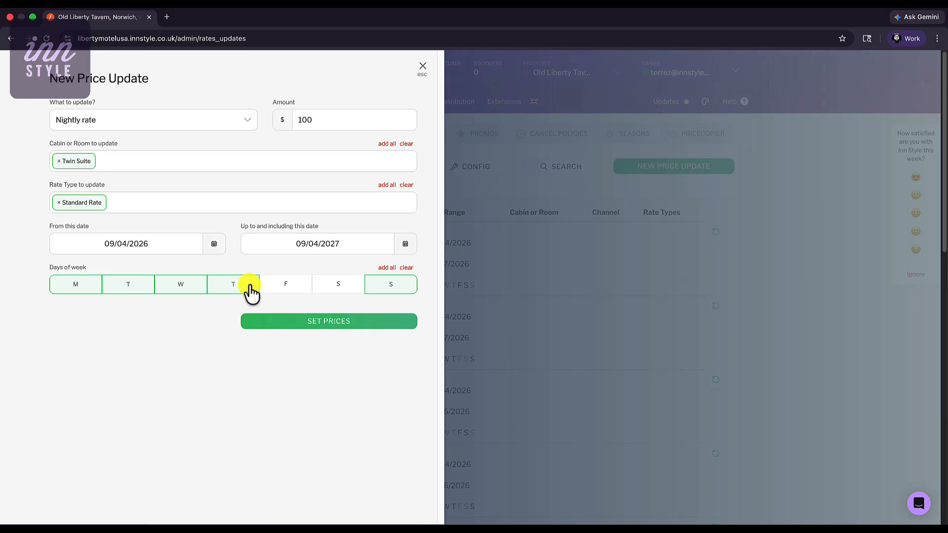
{"action": "left_click", "coordinate": [389, 325]}
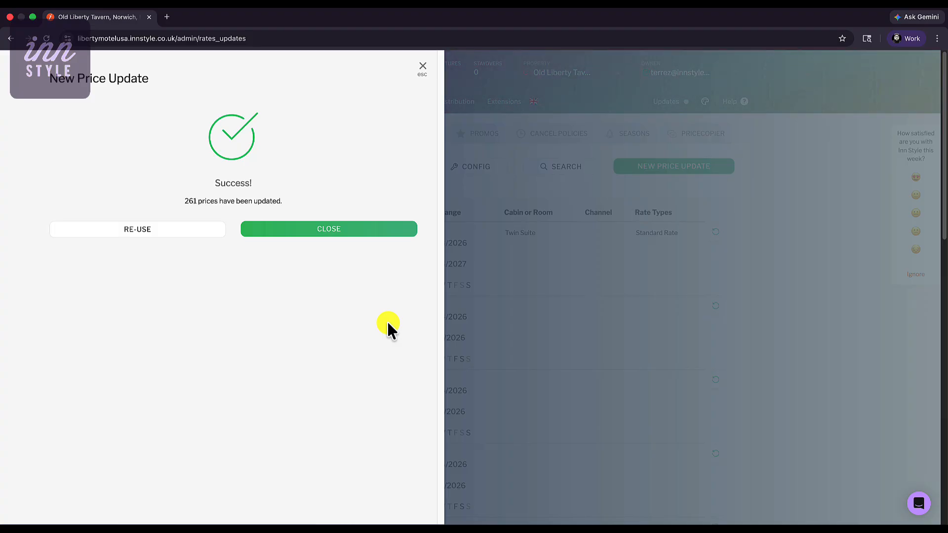
Reuse the completed price update and change its nightly amount to $120.00.
{"action": "left_click", "coordinate": [163, 241]}
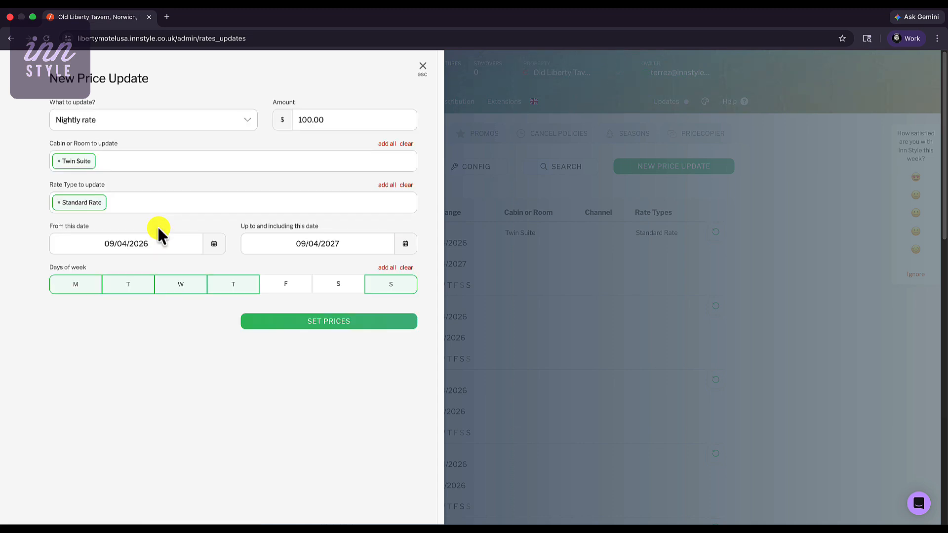
{"action": "left_click", "coordinate": [306, 119]}
{"action": "key", "text": "BackSpace"}
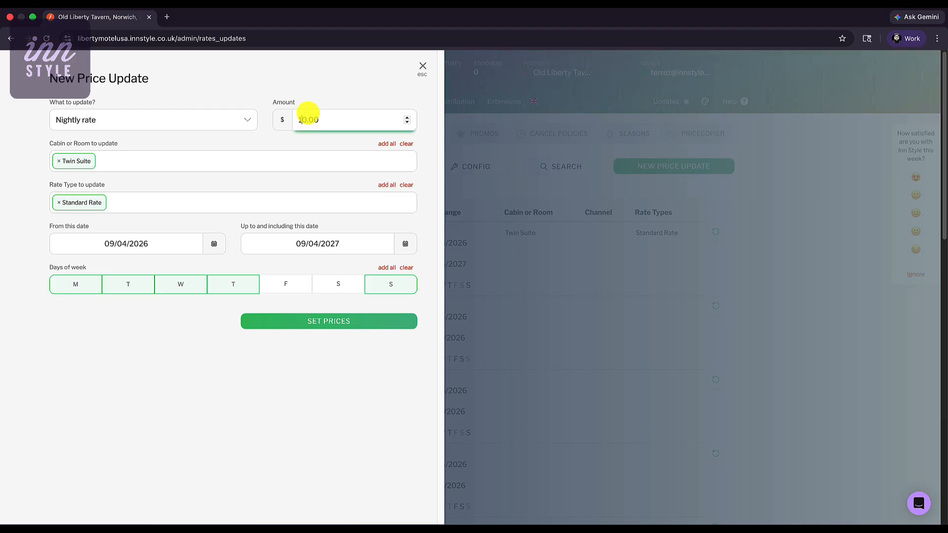
{"action": "type", "text": "20.00"}
Restrict the reused update to Friday and Saturday only, and set the prices.
{"action": "left_click", "coordinate": [406, 268]}
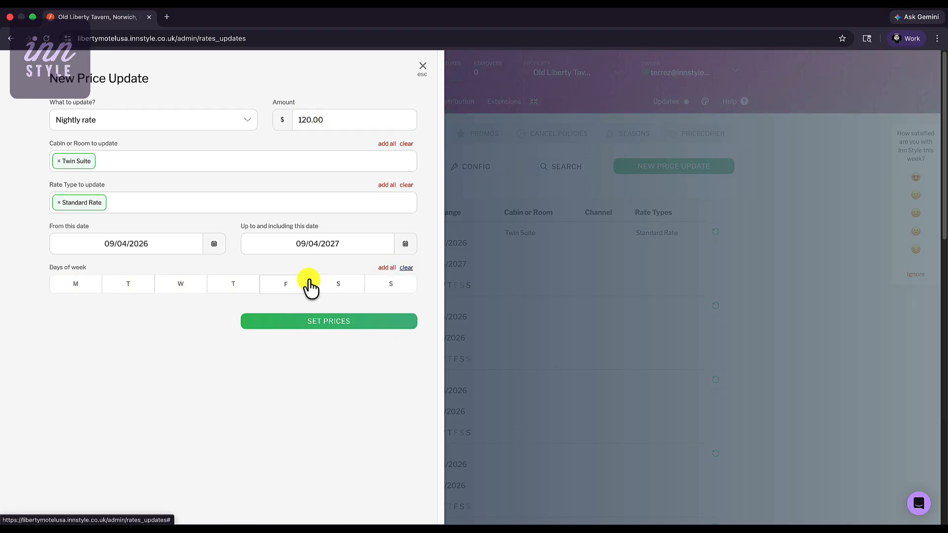
{"action": "left_click", "coordinate": [299, 286]}
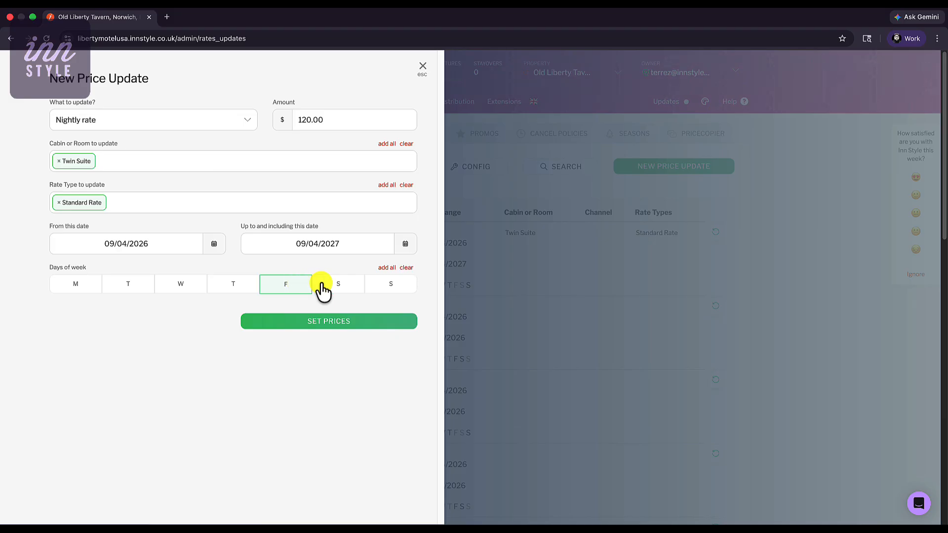
{"action": "left_click", "coordinate": [349, 289]}
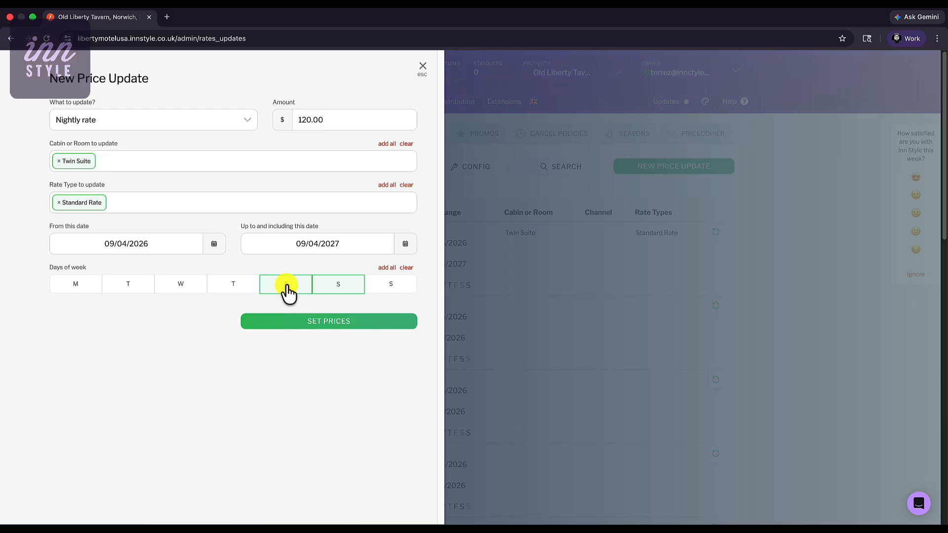
{"action": "left_click", "coordinate": [350, 316]}
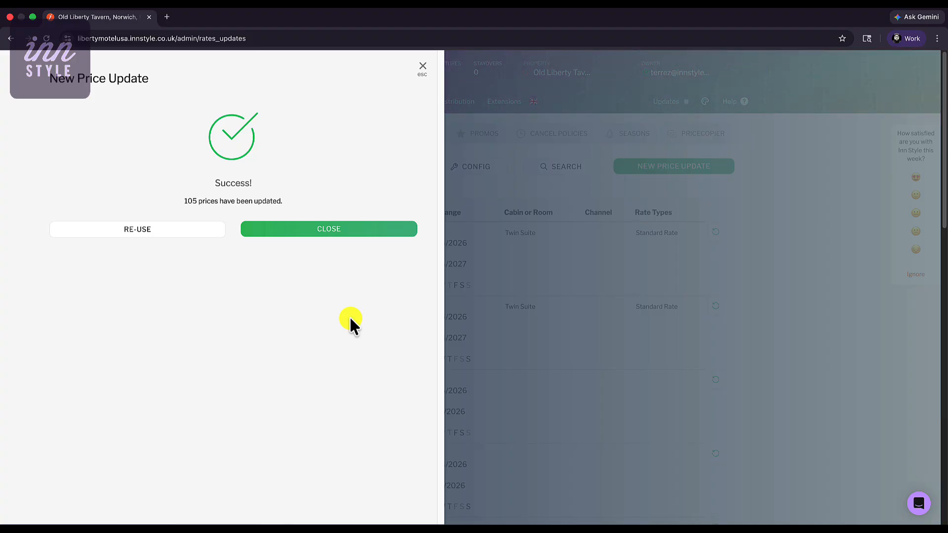
Close the finished price update and show the nightly rates on the price grid from 01/12/2026 until 31/12/2026.
{"action": "left_click", "coordinate": [350, 230]}
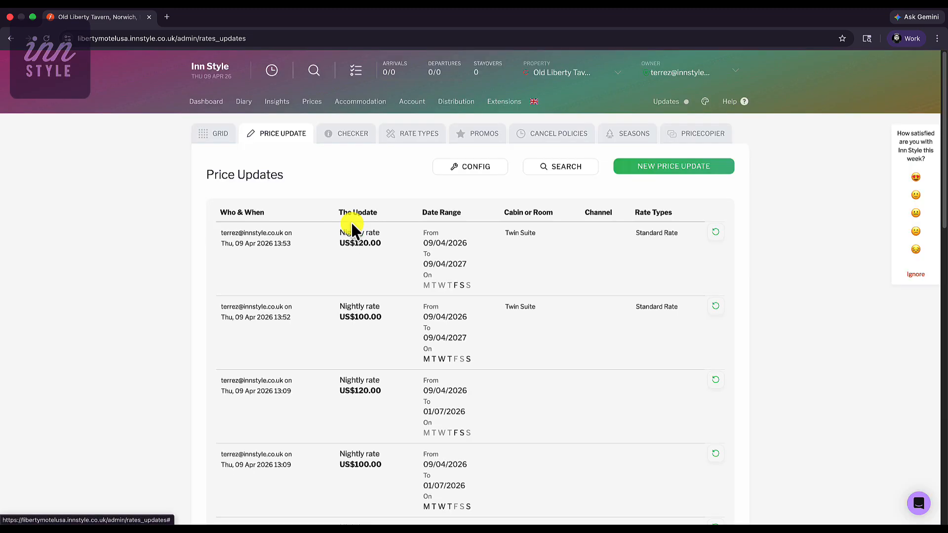
{"action": "left_click", "coordinate": [220, 144]}
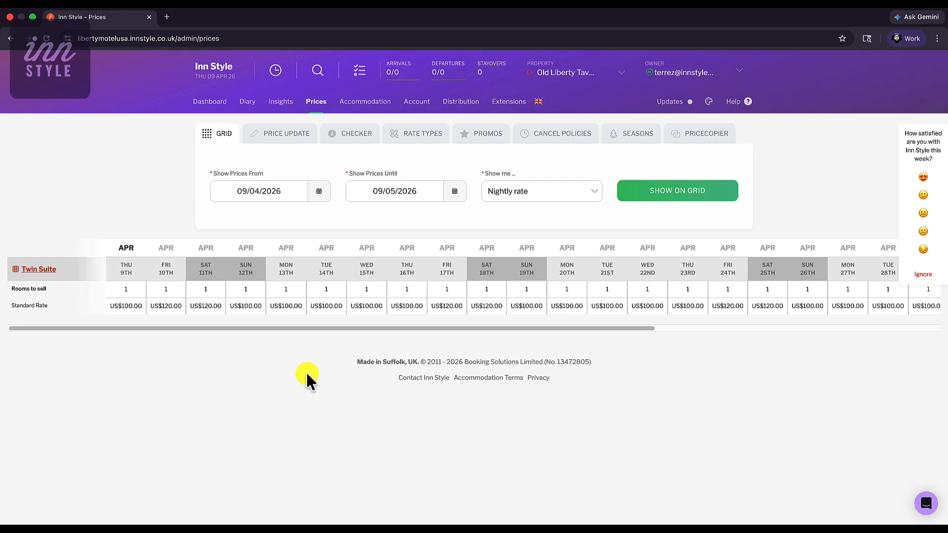
{"action": "left_click", "coordinate": [319, 192]}
{"action": "left_click", "coordinate": [288, 220]}
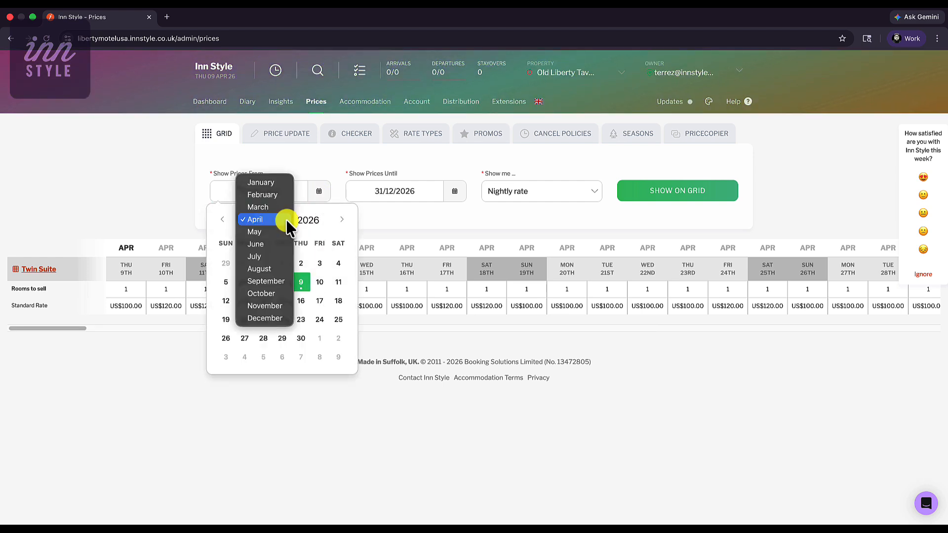
{"action": "left_click", "coordinate": [274, 313]}
{"action": "left_click", "coordinate": [263, 264]}
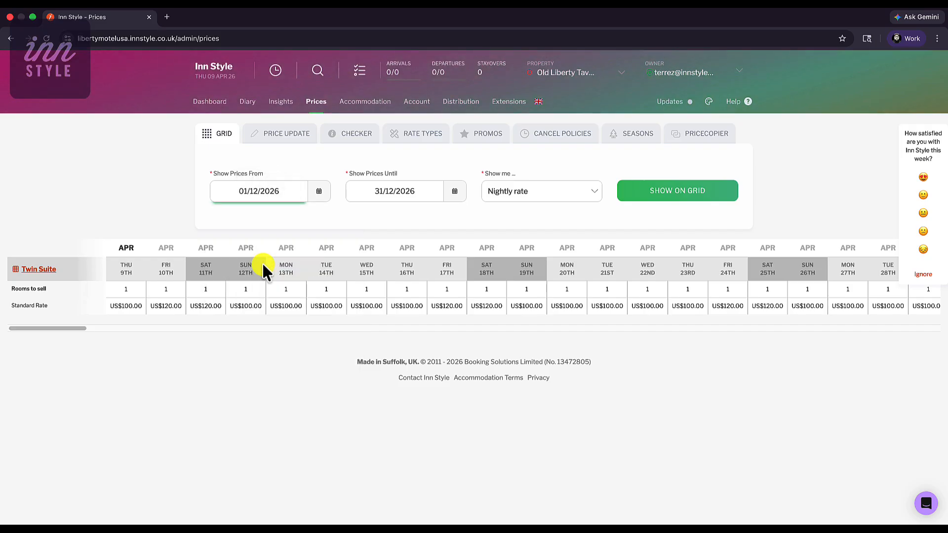
{"action": "left_click", "coordinate": [454, 192]}
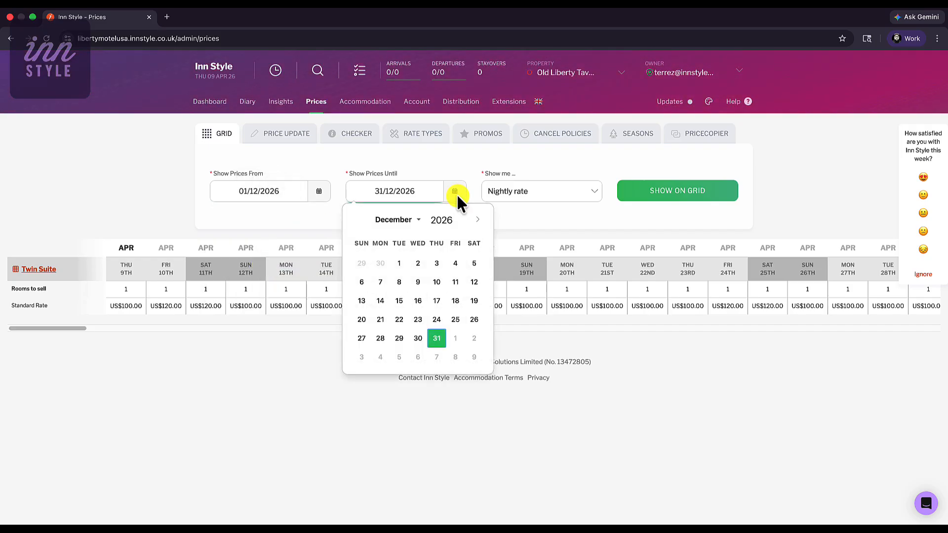
{"action": "left_click", "coordinate": [434, 335]}
{"action": "left_click", "coordinate": [668, 194]}
Set the Twin Suite's Standard Rate to 200 for 24 December, 250 for 25 December and 200 for 26 December, and return to the dashboard.
{"action": "left_click_drag", "start_coordinate": [584, 328], "coordinate": [872, 332]}
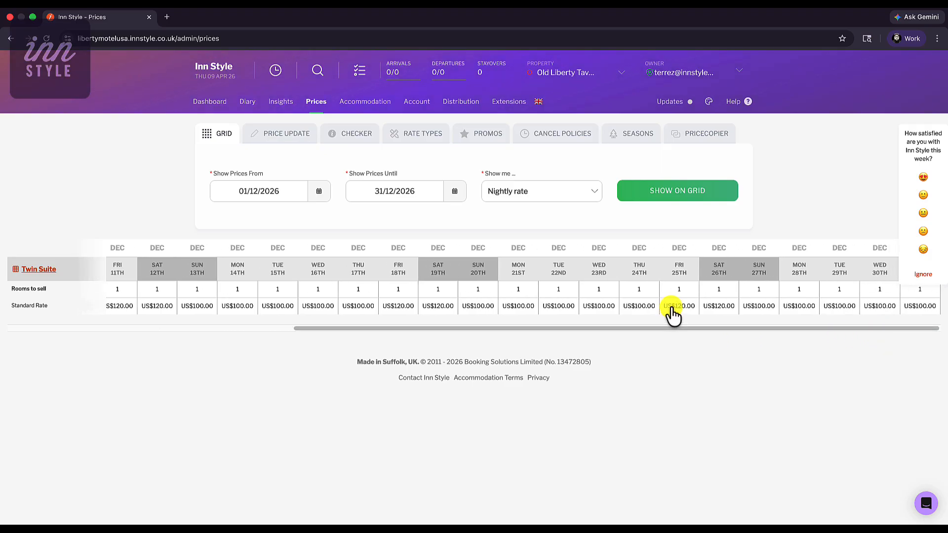
{"action": "left_click", "coordinate": [645, 307]}
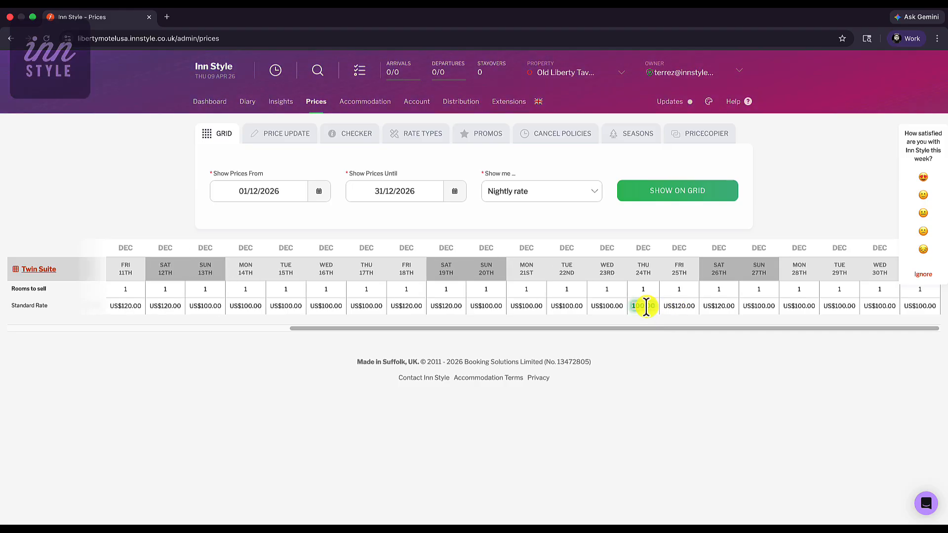
{"action": "type", "text": "200"}
{"action": "left_click", "coordinate": [679, 305]}
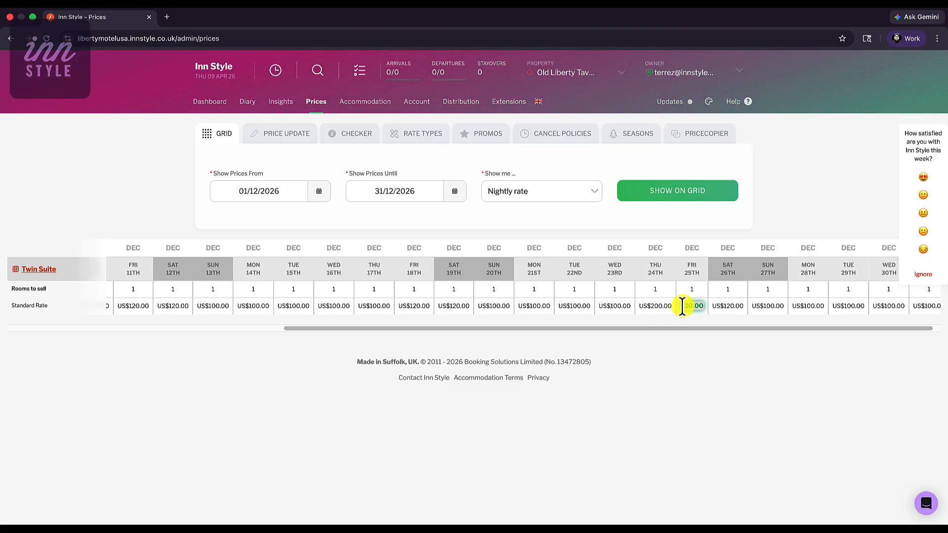
{"action": "type", "text": "250"}
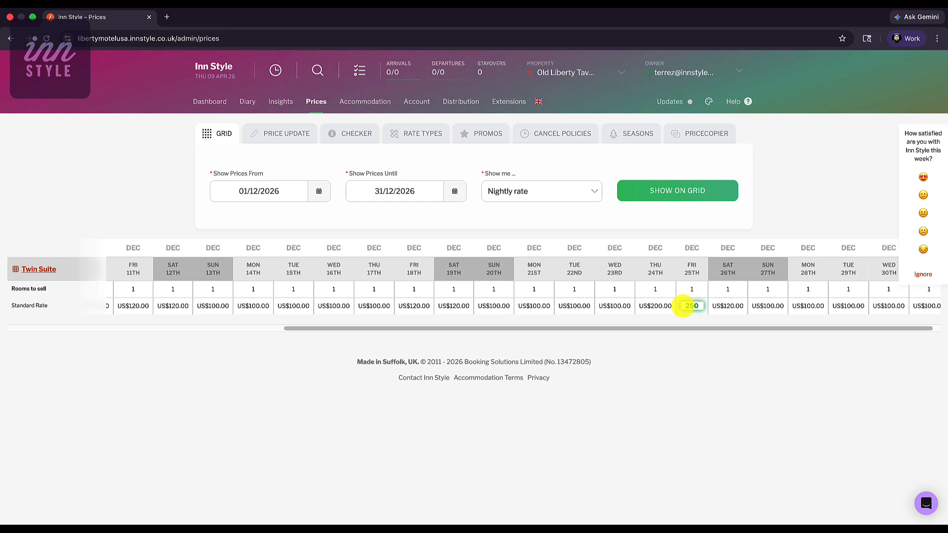
{"action": "left_click", "coordinate": [725, 306]}
{"action": "type", "text": "200"}
{"action": "left_click", "coordinate": [748, 352]}
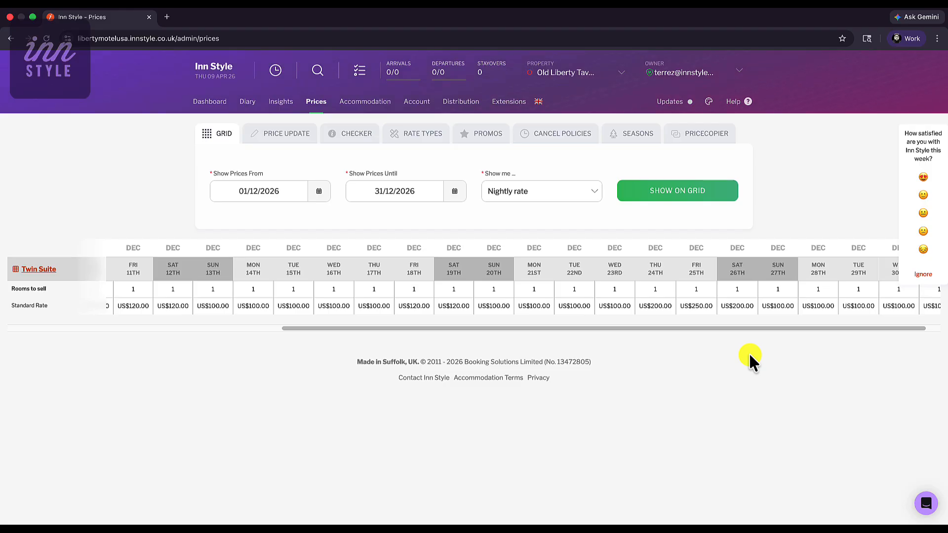
{"action": "left_click", "coordinate": [209, 102]}
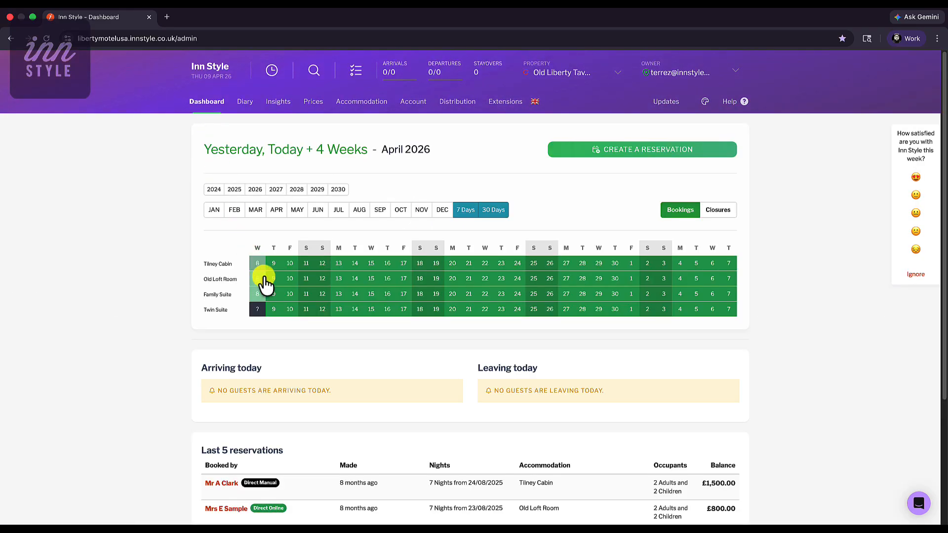